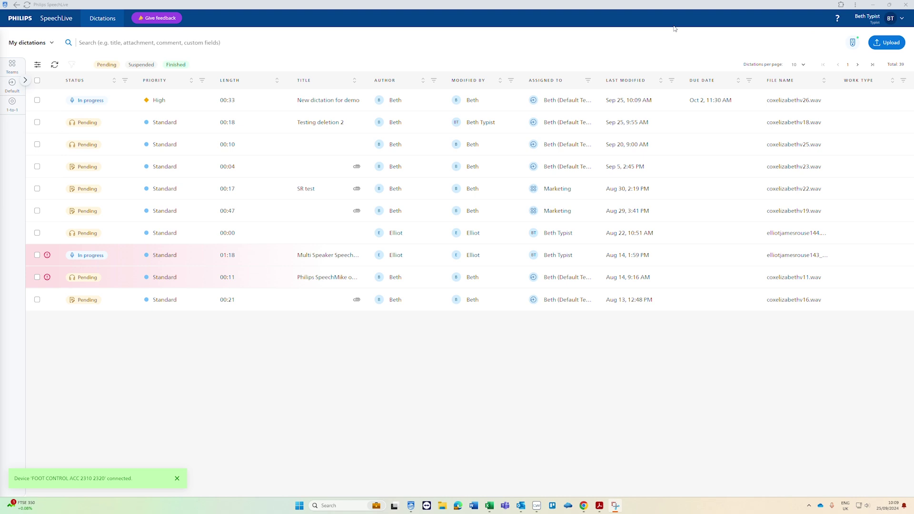
Step: Save the foot control's pedals as Rewind, Play/Pause and Finish, then close Connected devices
left_click(853, 43)
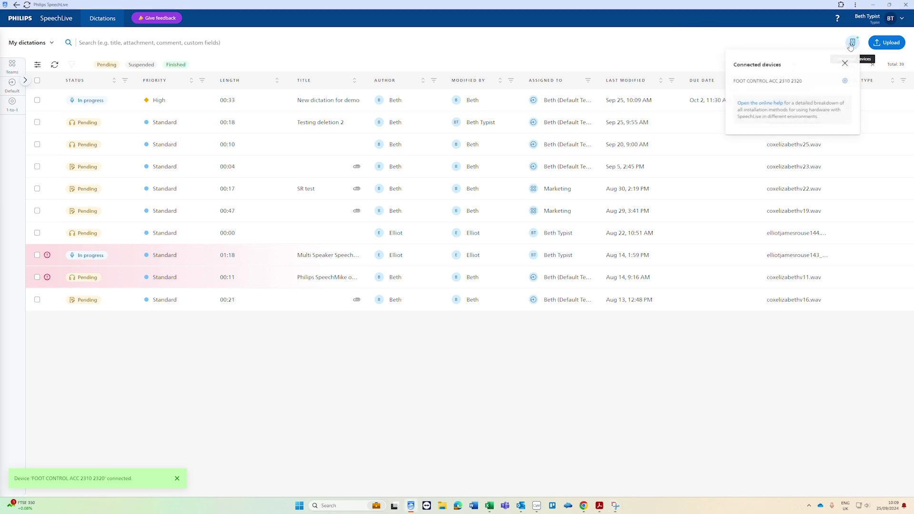
left_click(844, 84)
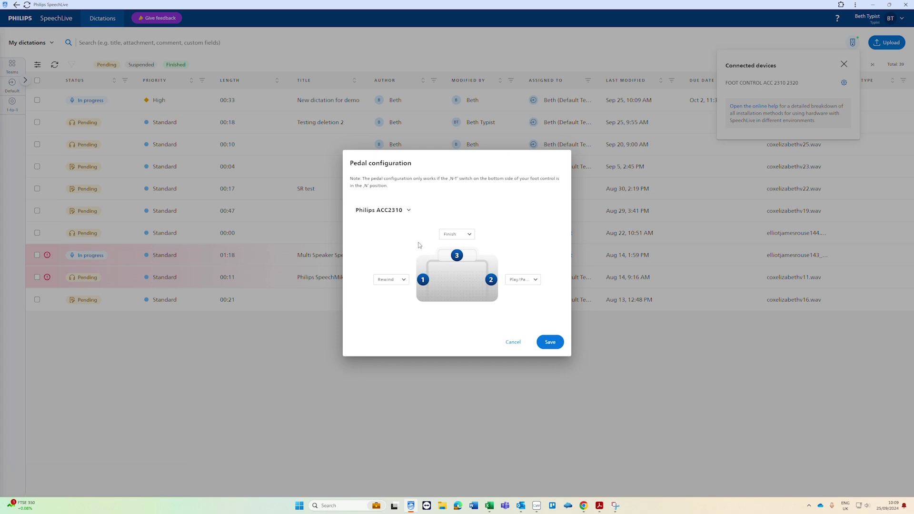
left_click(529, 281)
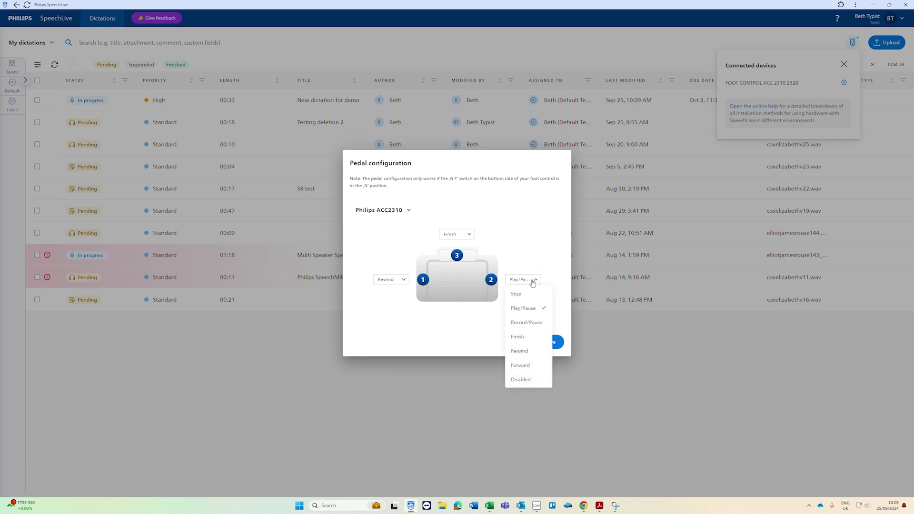
left_click(529, 282)
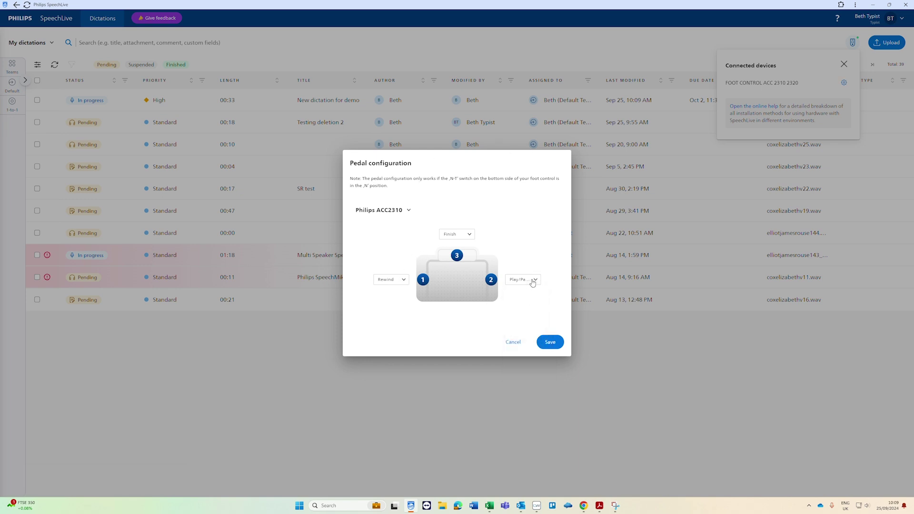
left_click(547, 346)
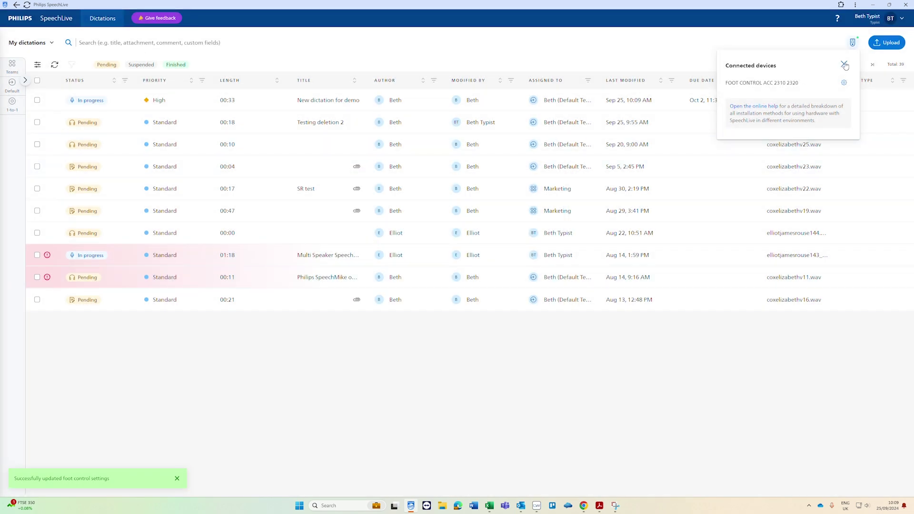
left_click(845, 63)
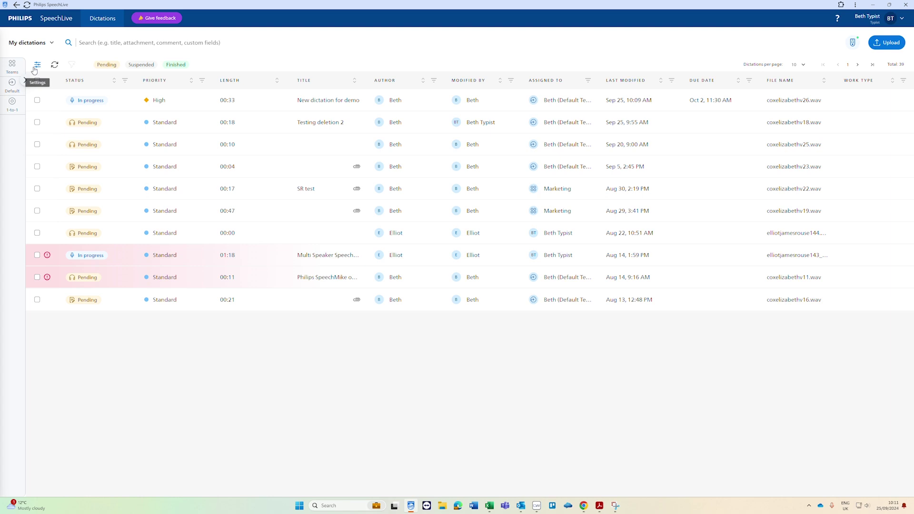
left_click(38, 68)
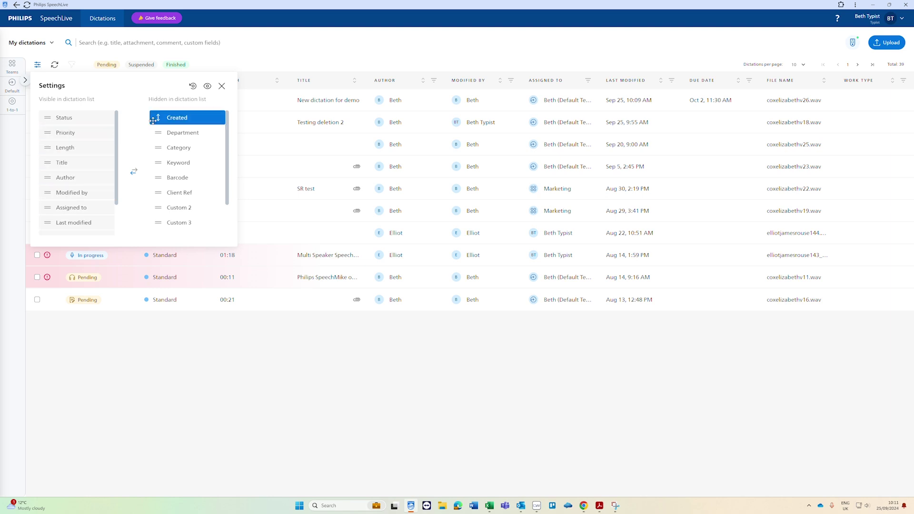
mouse_move(153, 120)
left_mouse_down()
mouse_move(135, 174)
mouse_move(164, 118)
mouse_move(71, 115)
mouse_move(115, 103)
mouse_move(152, 115)
left_mouse_up()
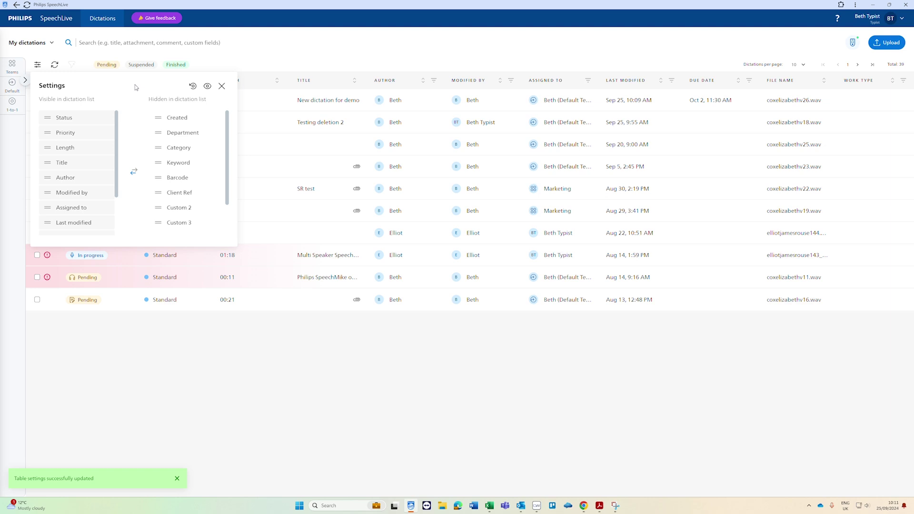
mouse_move(47, 118)
left_mouse_down()
mouse_move(47, 148)
mouse_move(45, 119)
left_mouse_up()
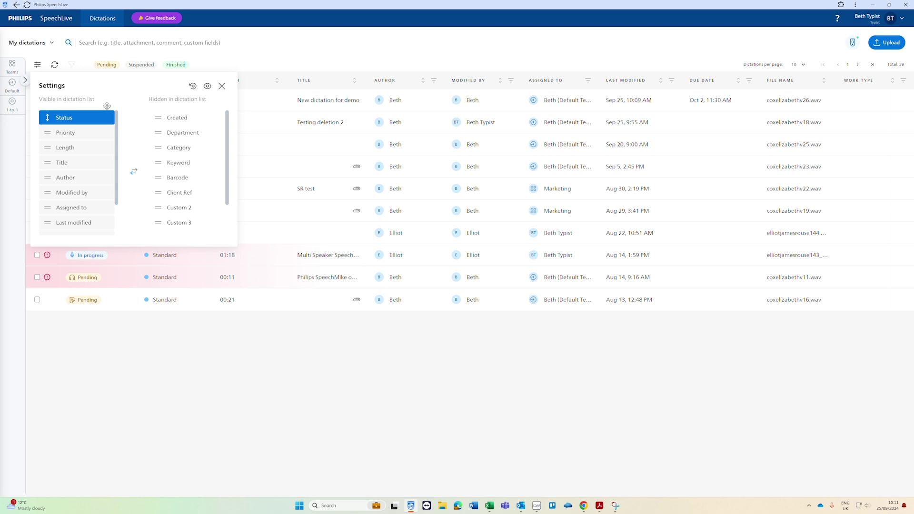
left_click(222, 86)
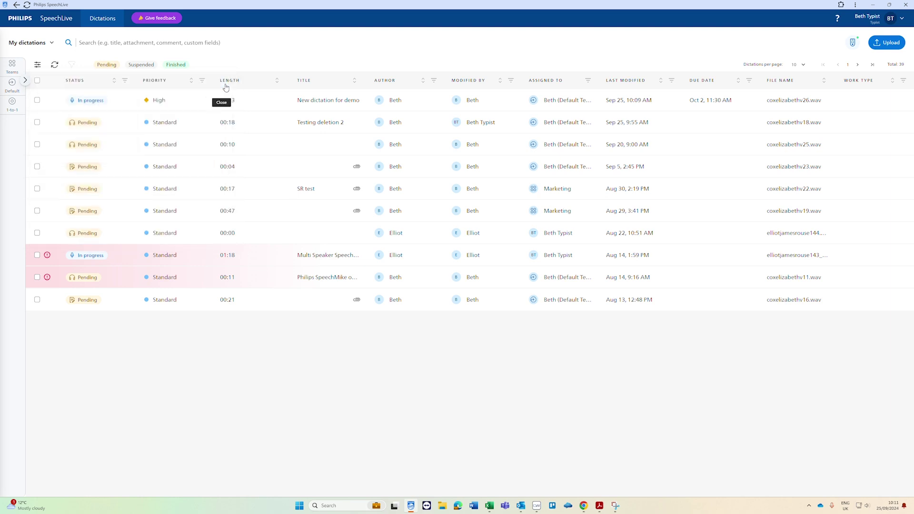
left_click(126, 82)
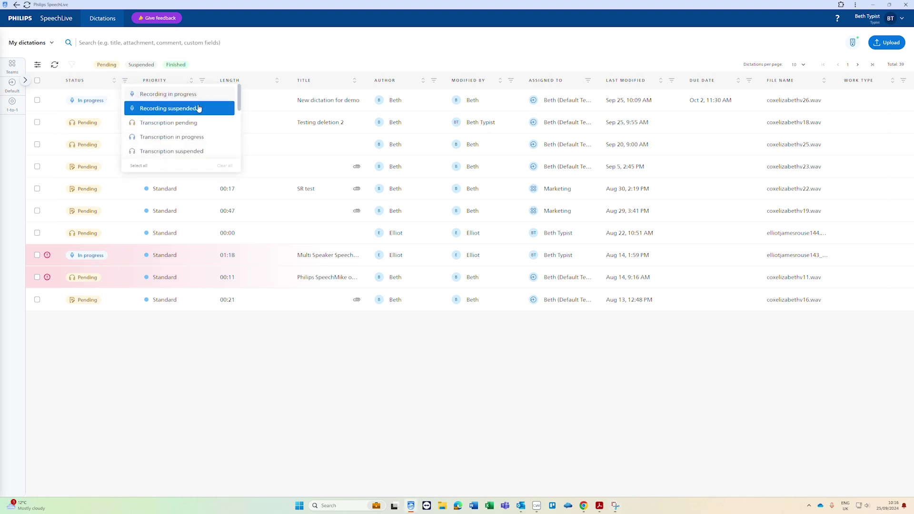
left_click(190, 94)
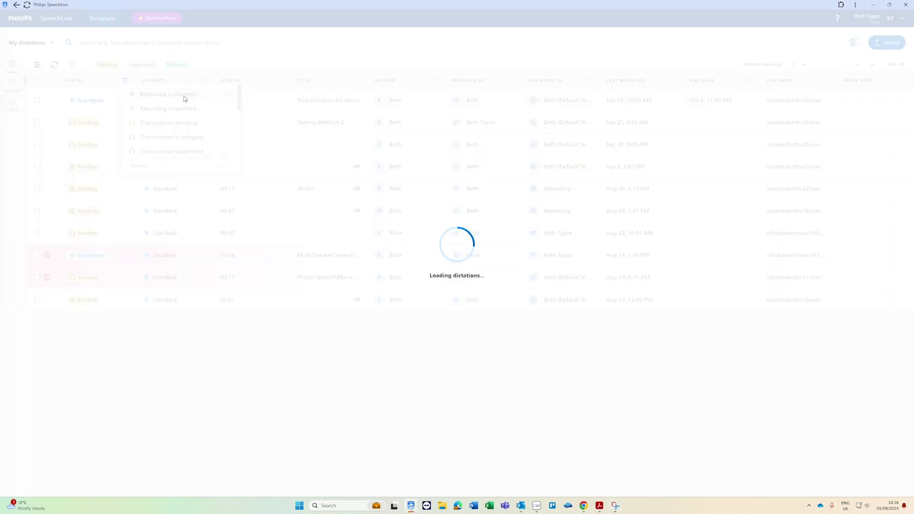
scroll(203, 116, "down", 1)
left_click(204, 116)
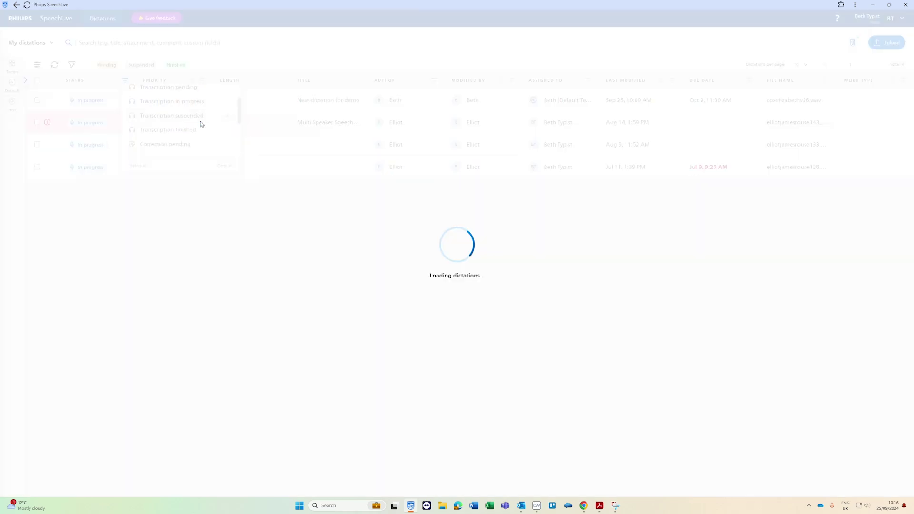
scroll(201, 125, "down", 1)
left_click(196, 124)
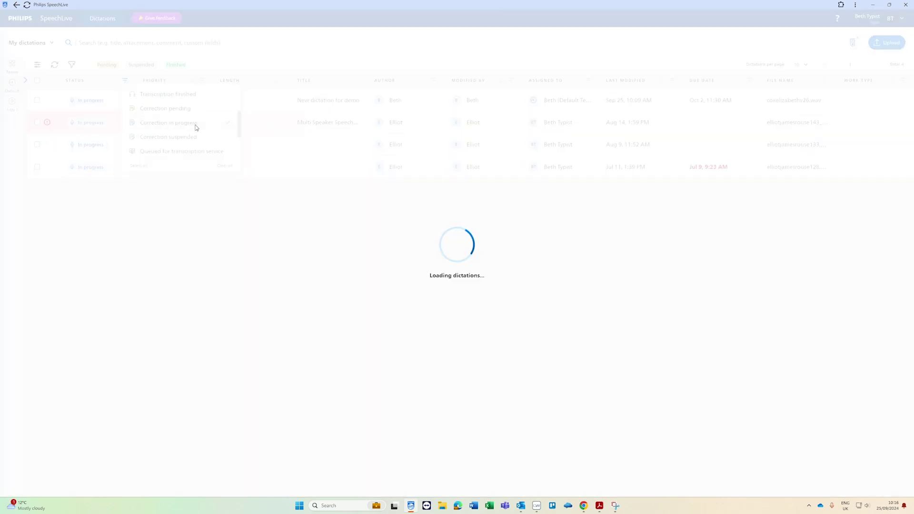
scroll(196, 127, "up", 3)
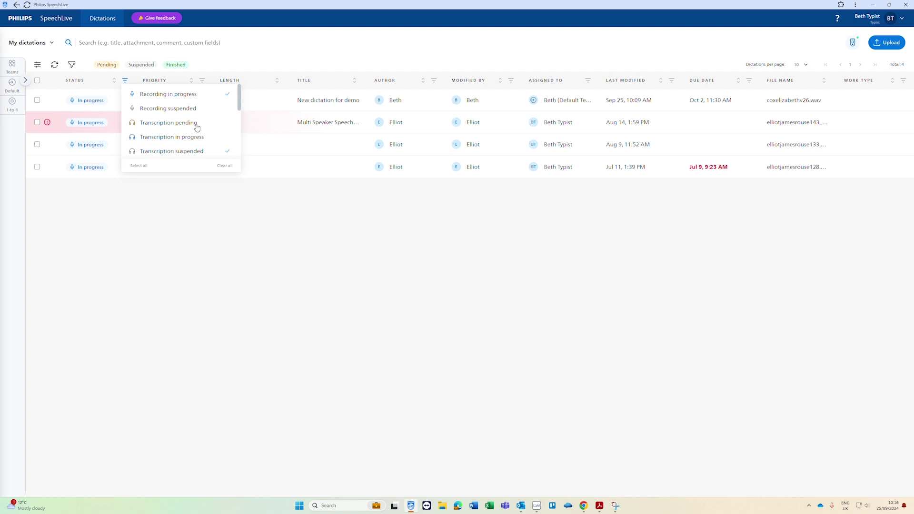
scroll(196, 124, "down", 2)
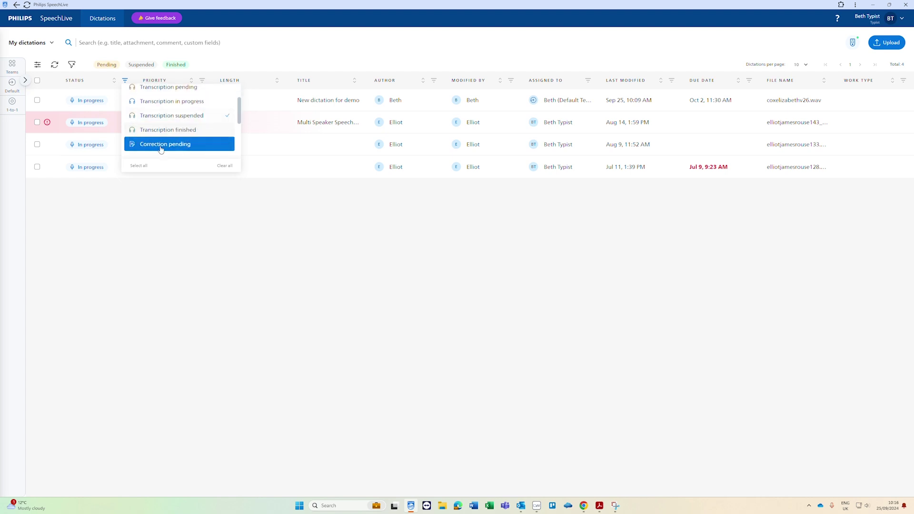
left_click(224, 165)
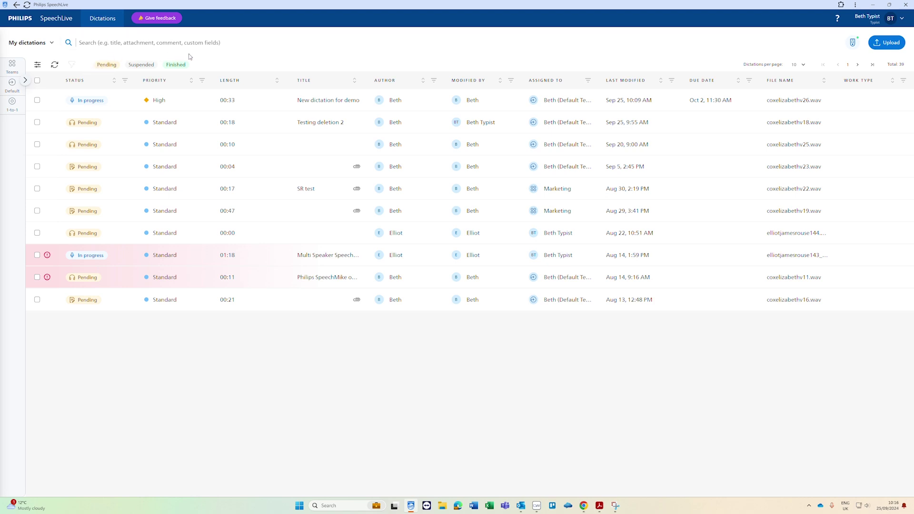
left_click(102, 65)
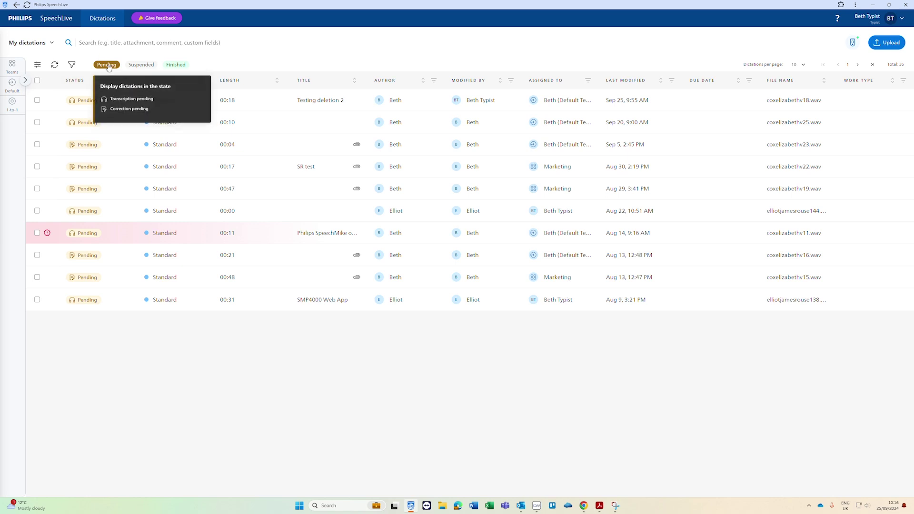
left_click(108, 65)
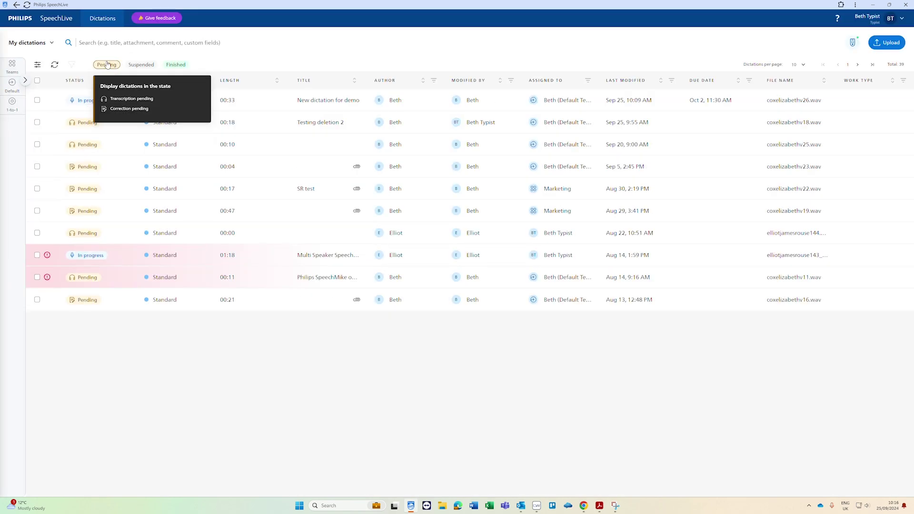
left_click(179, 67)
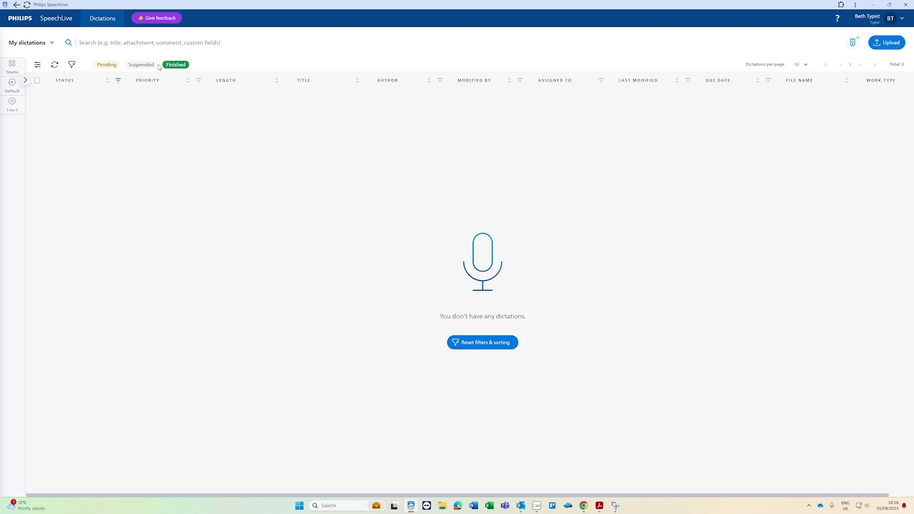
left_click(136, 67)
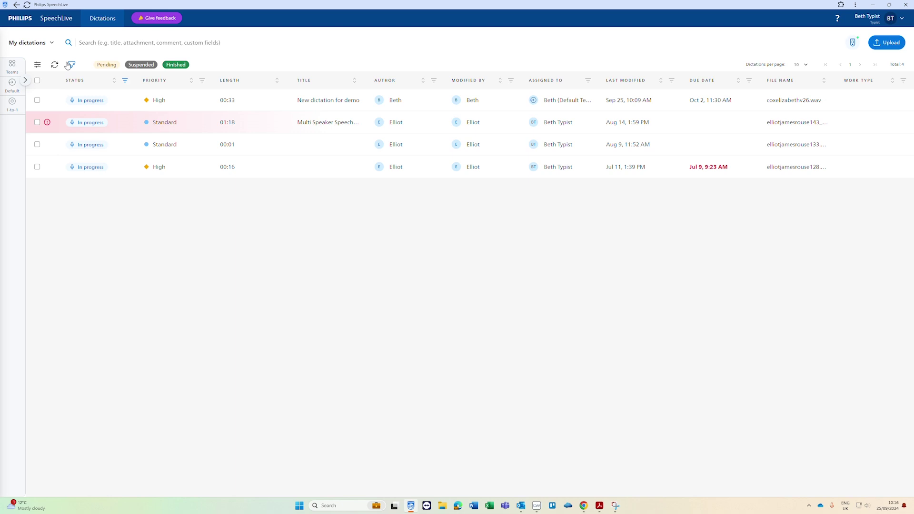
left_click(71, 65)
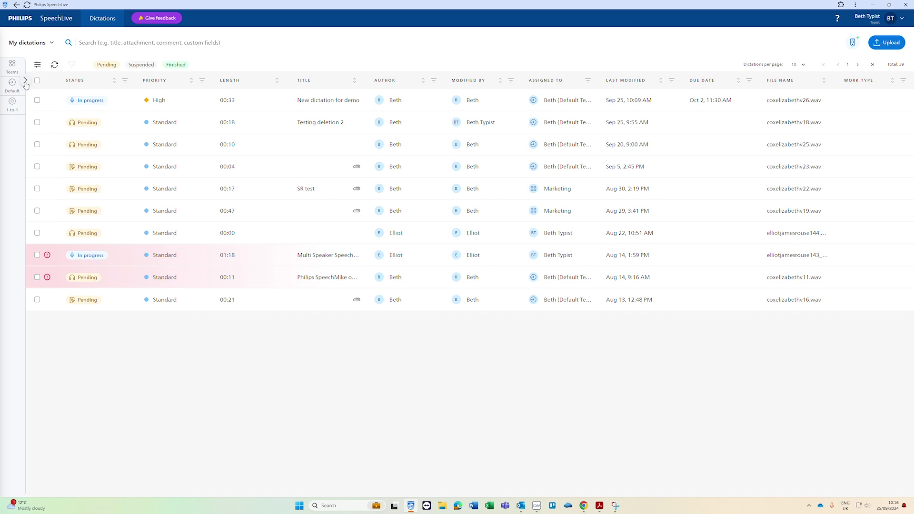
Step: Expand the team queues, filter by a Marketing member and the default team, then reset filters and sorting
left_click(25, 81)
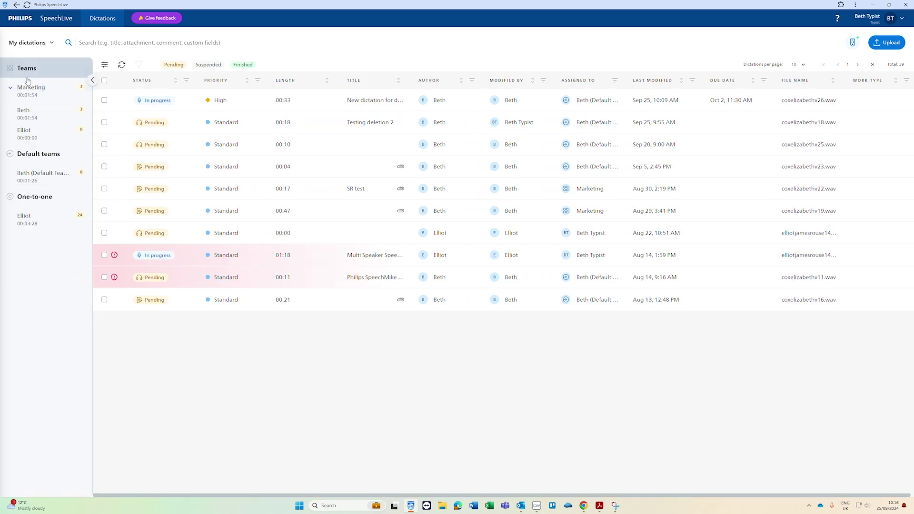
mouse_move(36, 99)
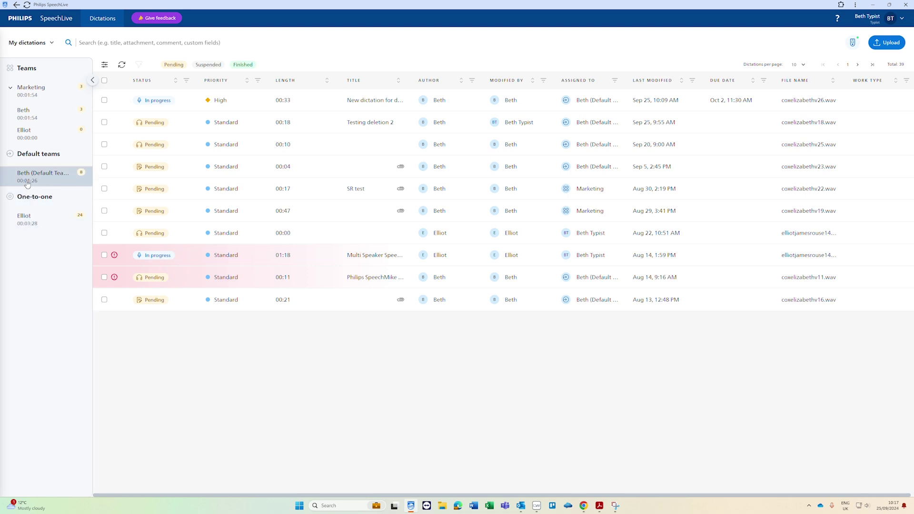
left_click(27, 116)
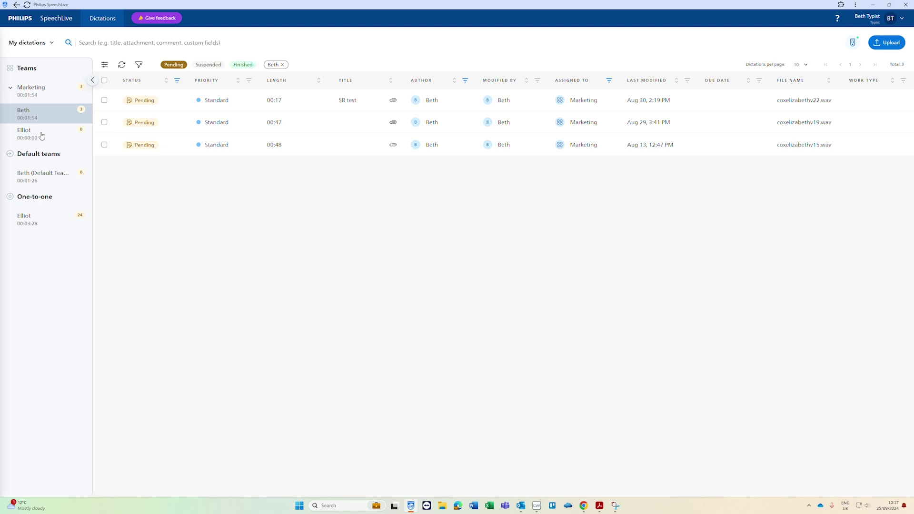
left_click(56, 176)
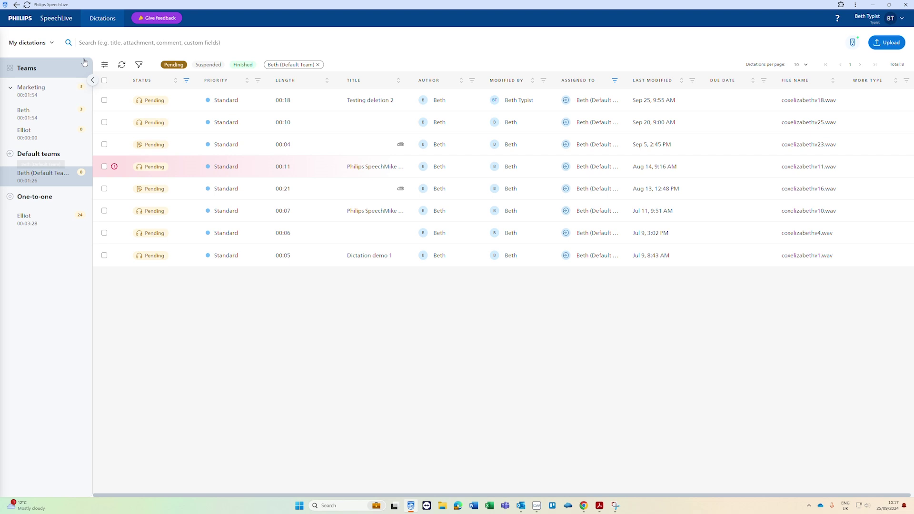
left_click(139, 66)
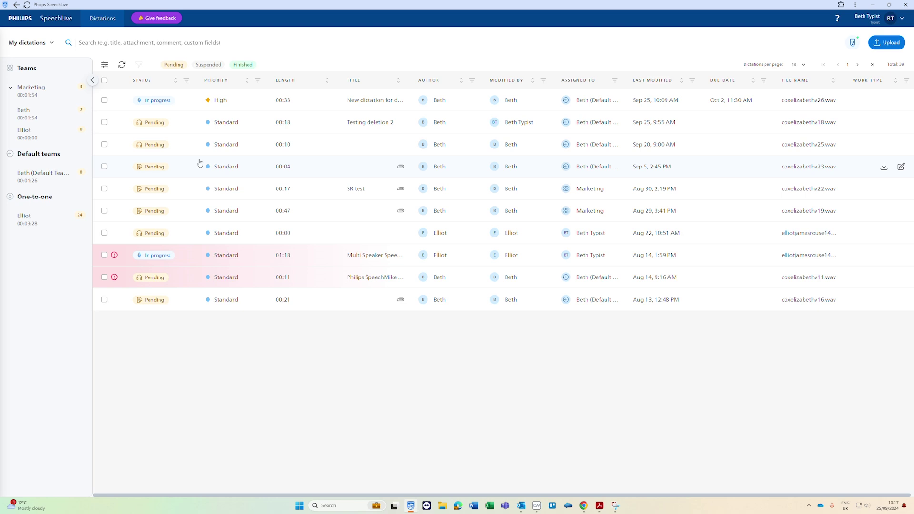
Step: Open the 18-second Testing deletion 2 details and start transcribing it with F4
left_click(183, 128)
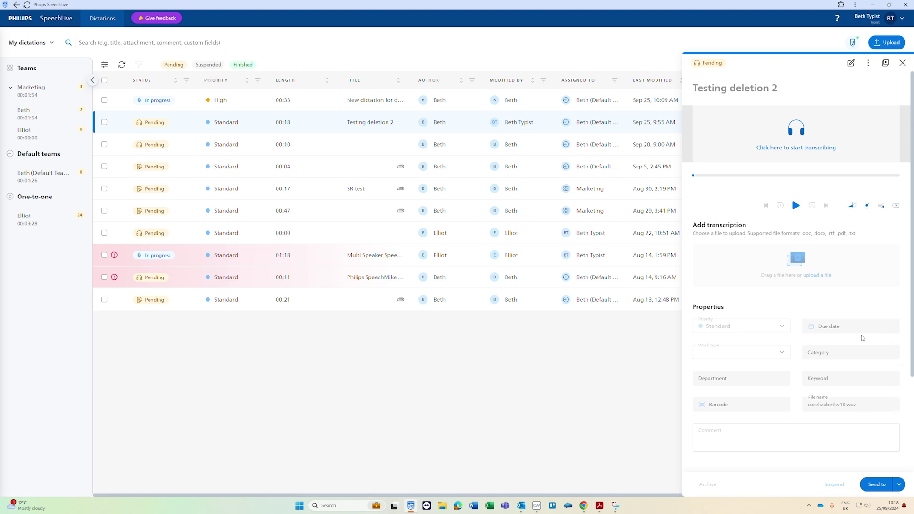
scroll(851, 329, "down", 3)
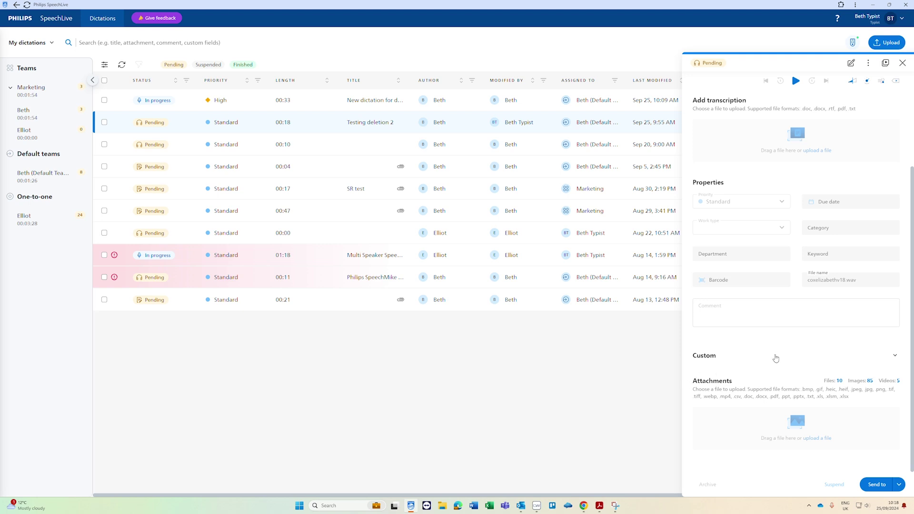
scroll(775, 365, "up", 3)
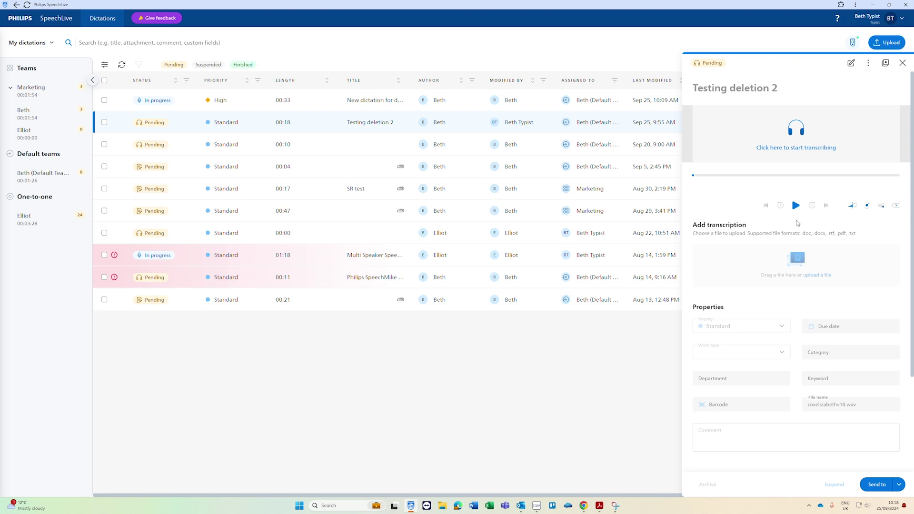
key("F4")
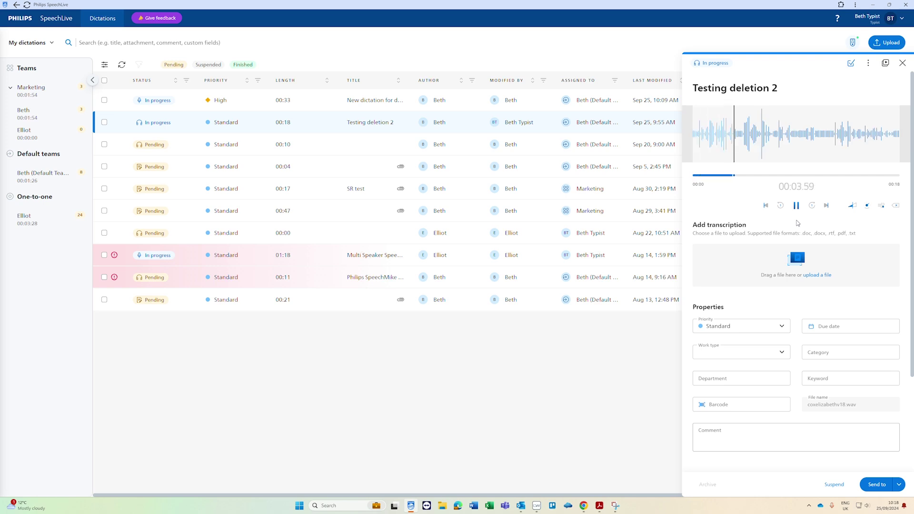
key("F4")
key("Home")
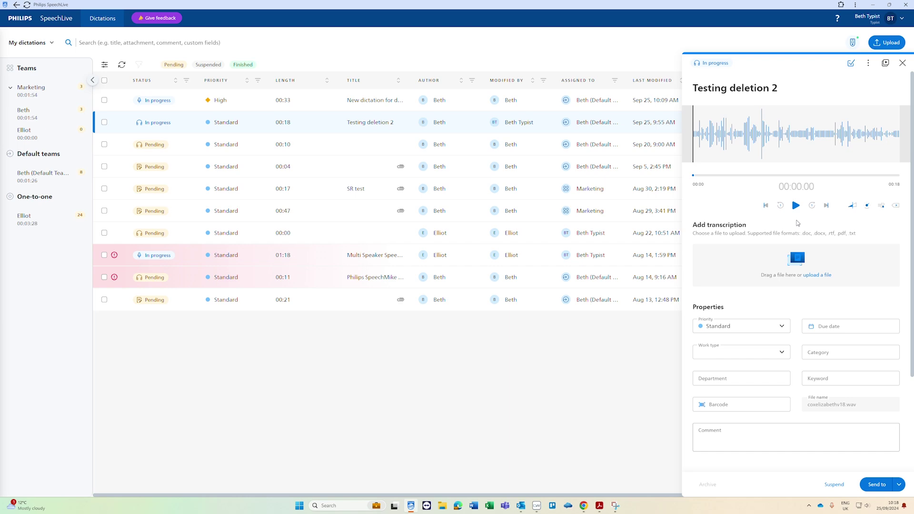
key("F9")
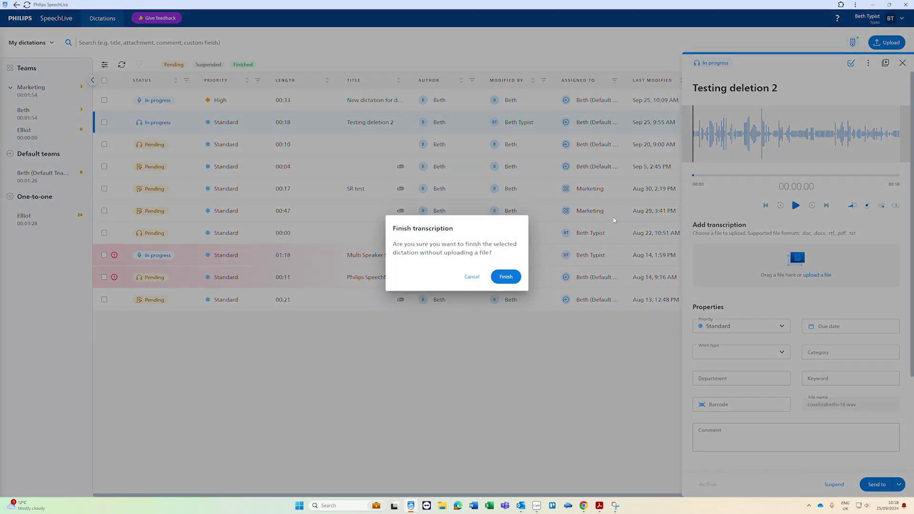
left_click(479, 279)
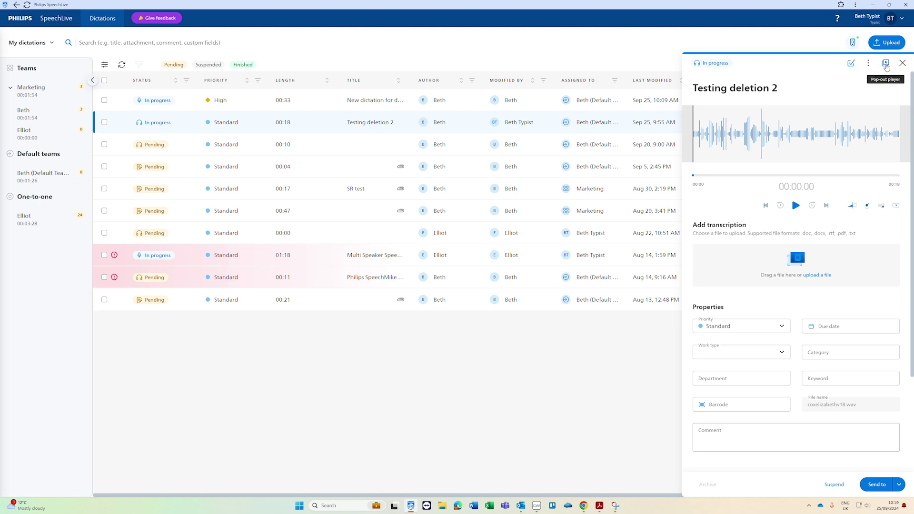
Step: Play Testing deletion 2 in a centred pop-out player using Home and space, then return it to the tab
left_click(886, 68)
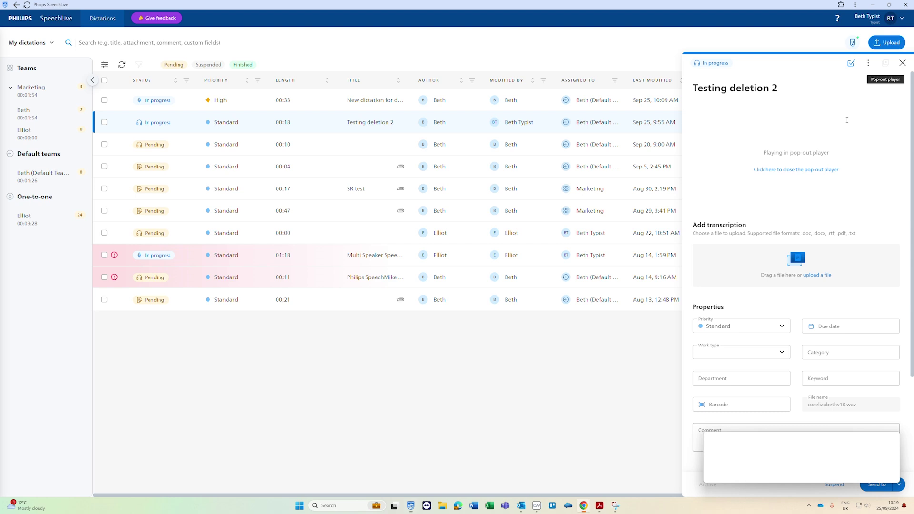
left_click_drag(777, 434, 526, 349)
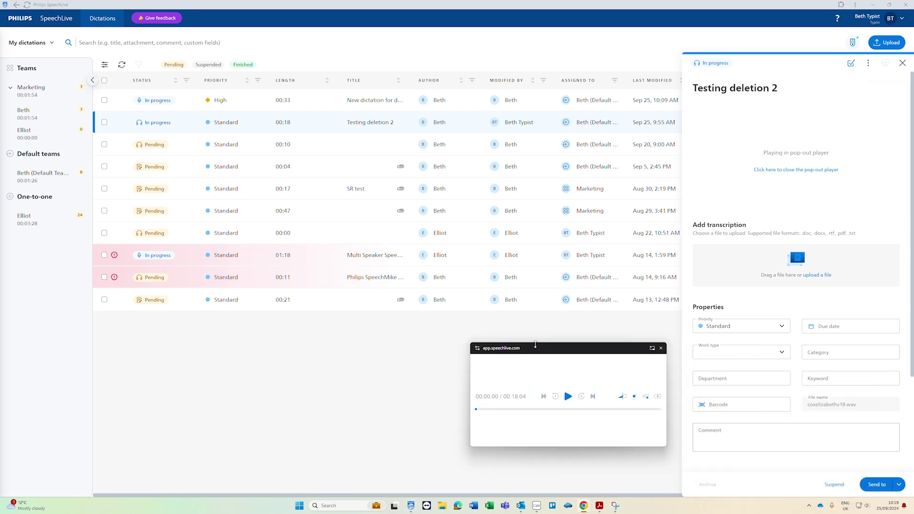
left_click(568, 398)
key("Home")
key("Home")
key("space")
key("Home")
key("space")
key("space")
left_click(653, 349)
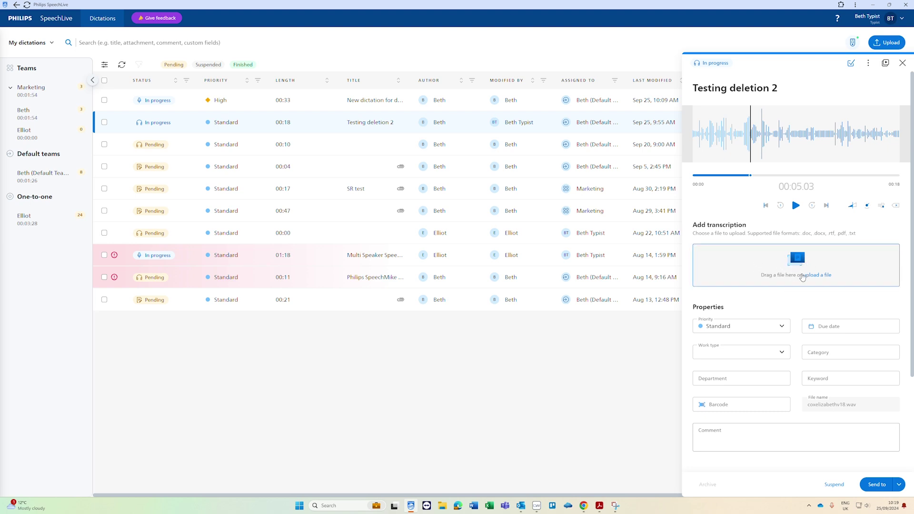
Step: Cancel attaching a transcription file and send Testing deletion 2 to Finished
left_click(823, 277)
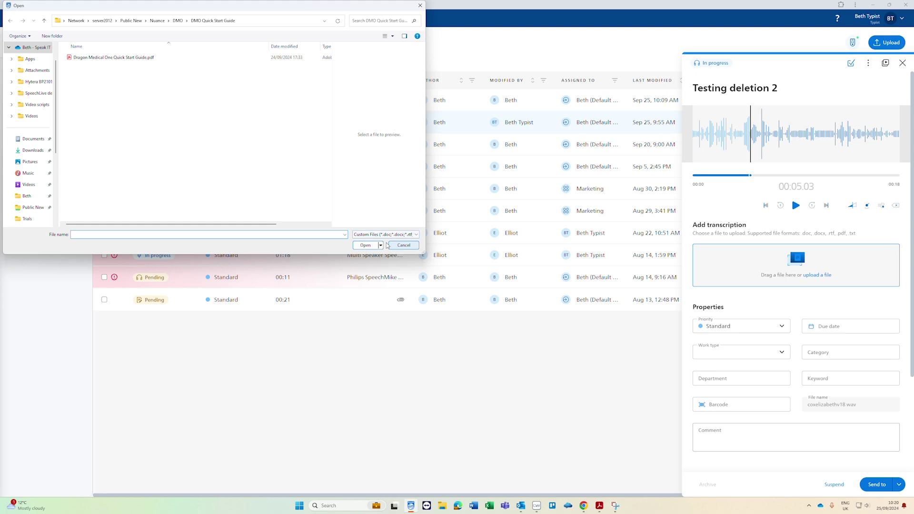
left_click(404, 246)
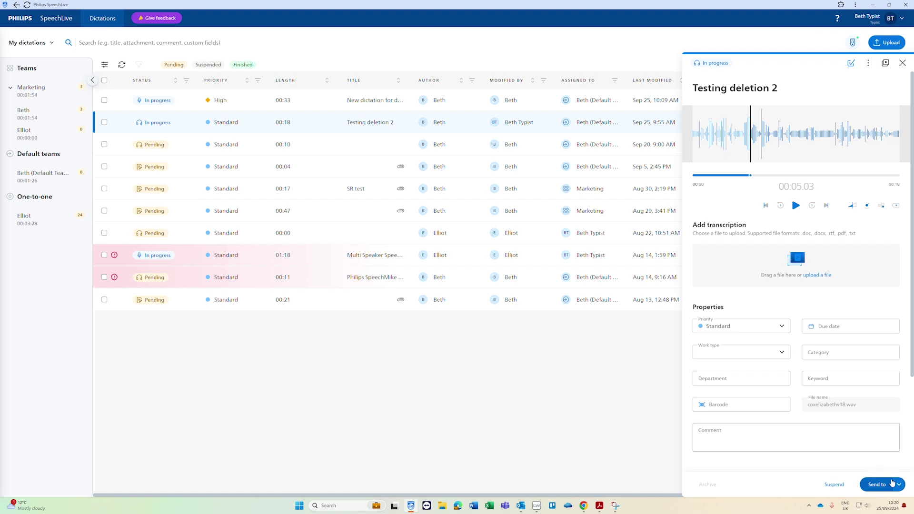
left_click(900, 485)
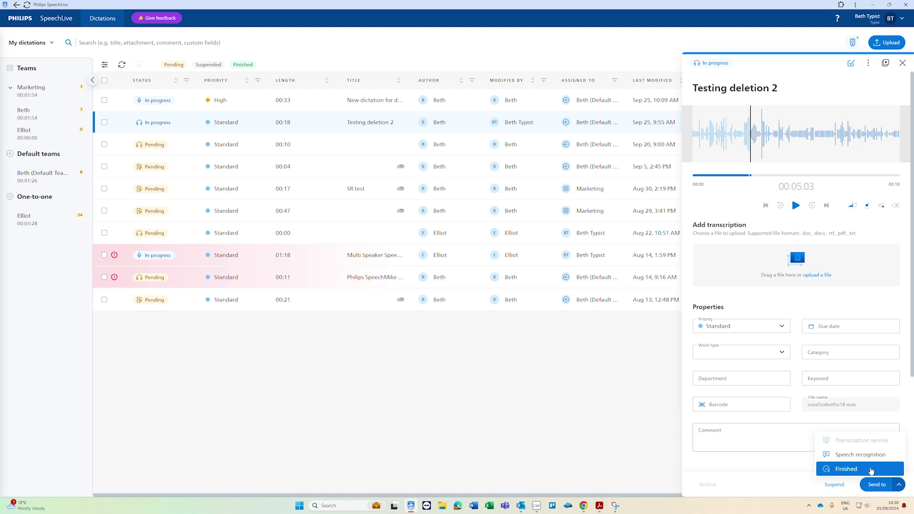
left_click(872, 472)
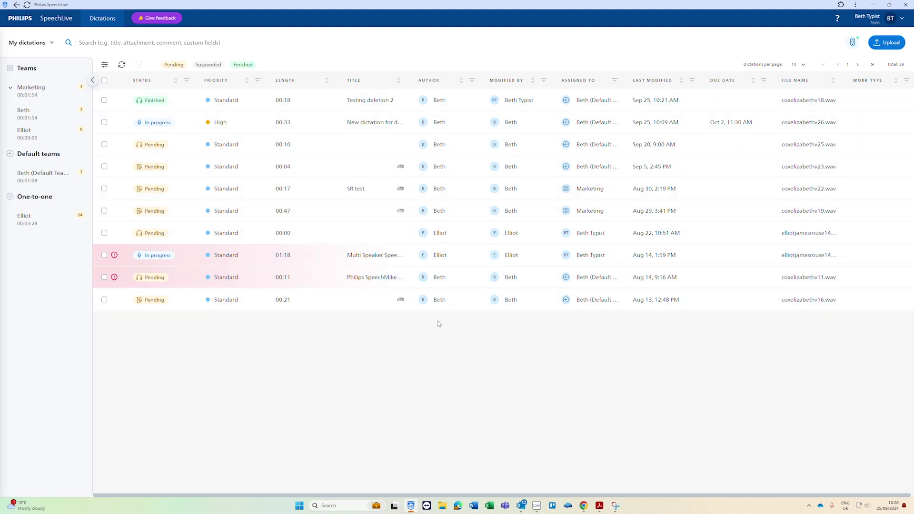
left_click(172, 64)
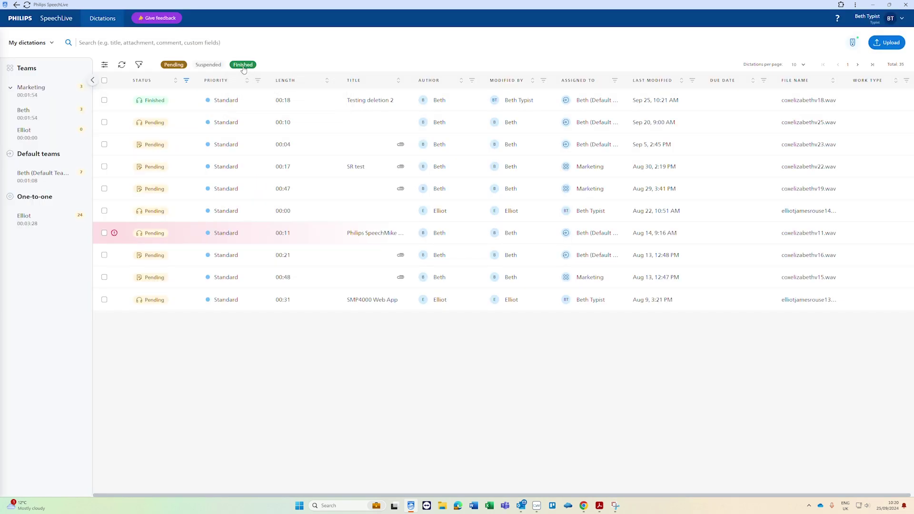
left_click(138, 65)
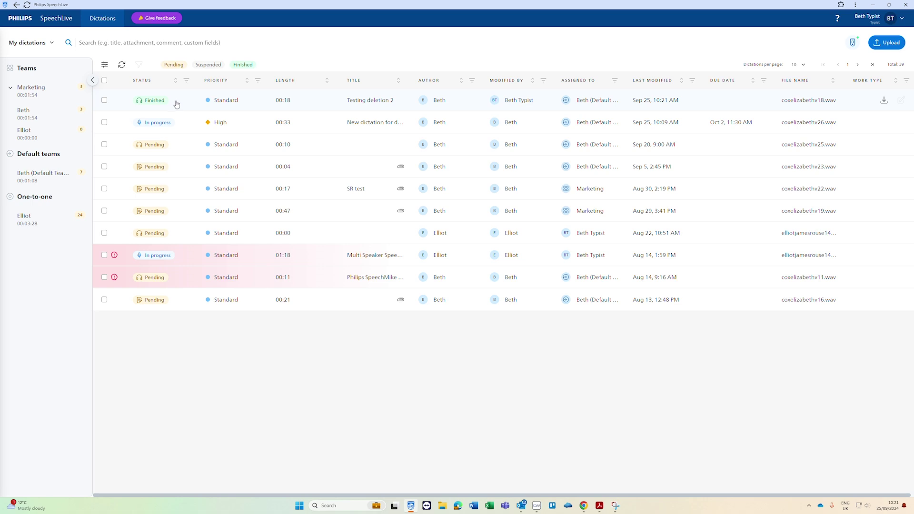
left_click(104, 100)
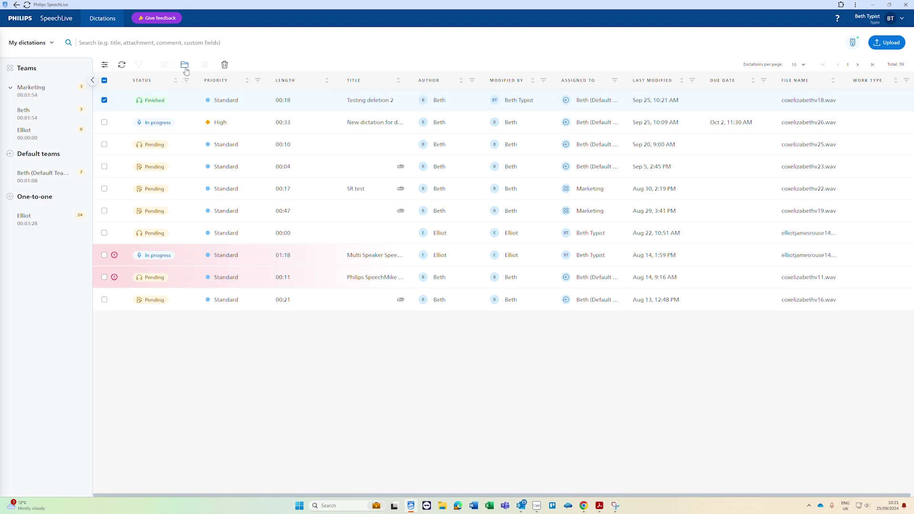
left_click(104, 101)
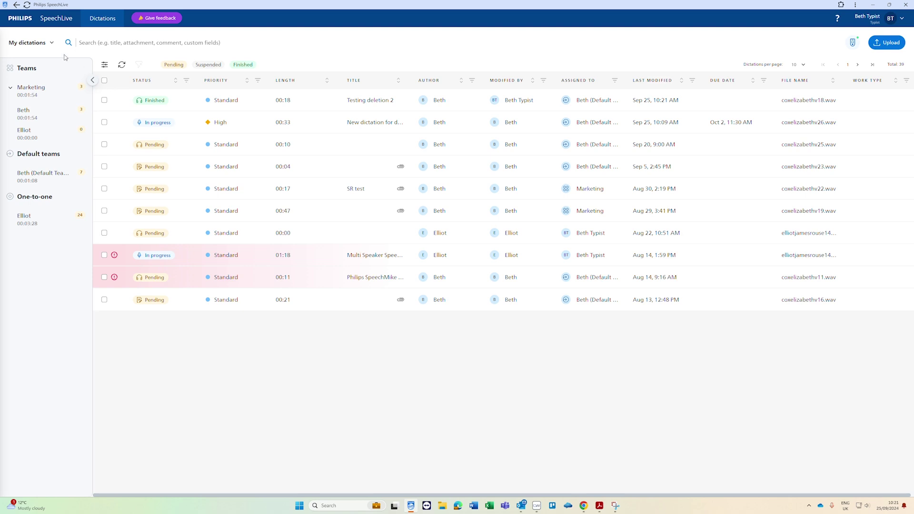
left_click(52, 44)
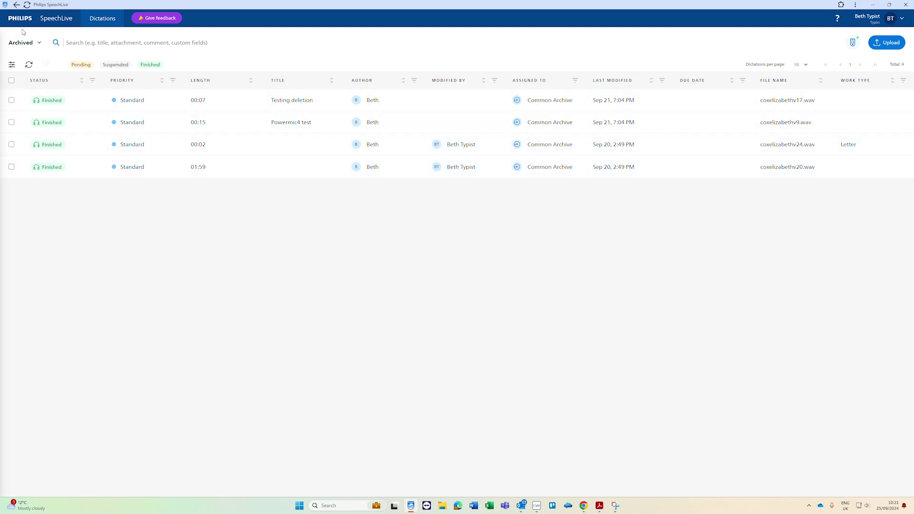
left_click(39, 43)
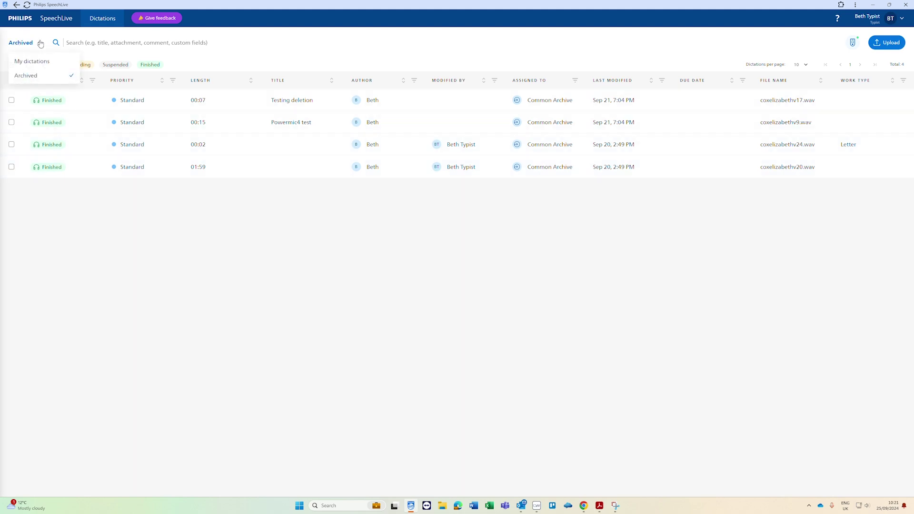
left_click(35, 61)
left_click(35, 61)
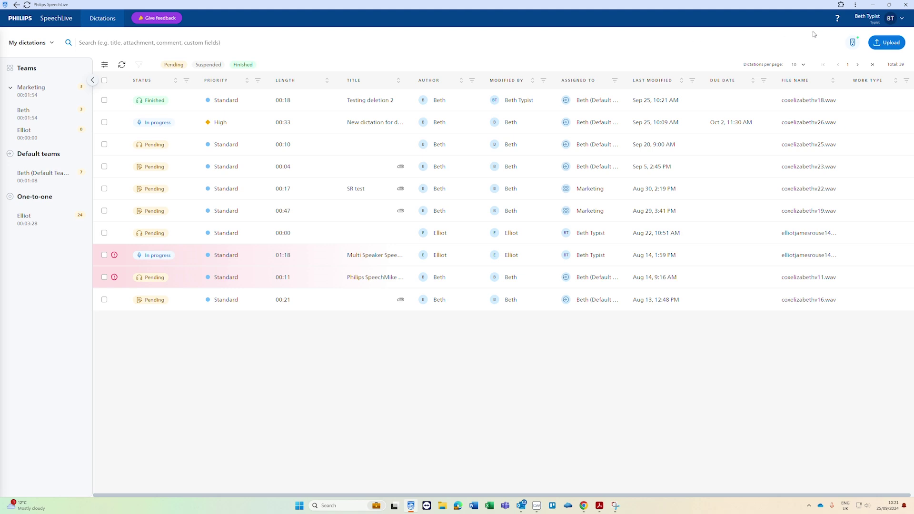
left_click(902, 20)
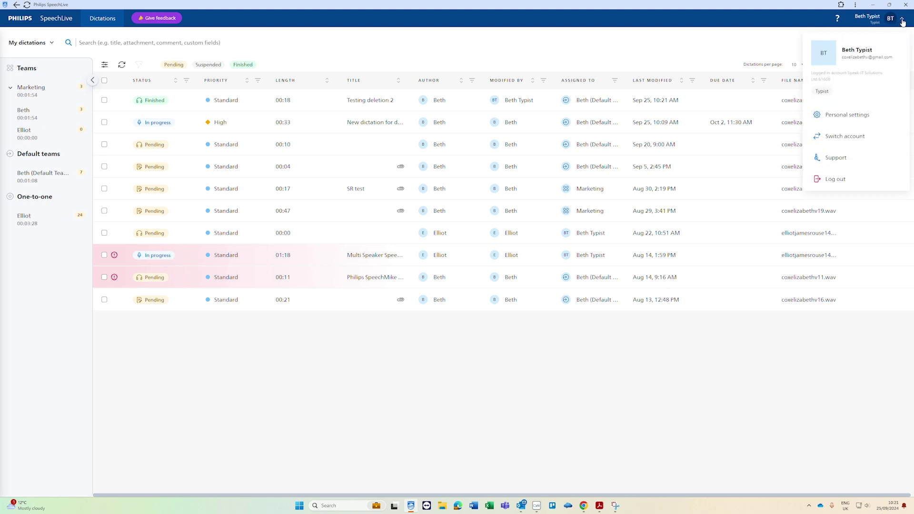
left_click(850, 117)
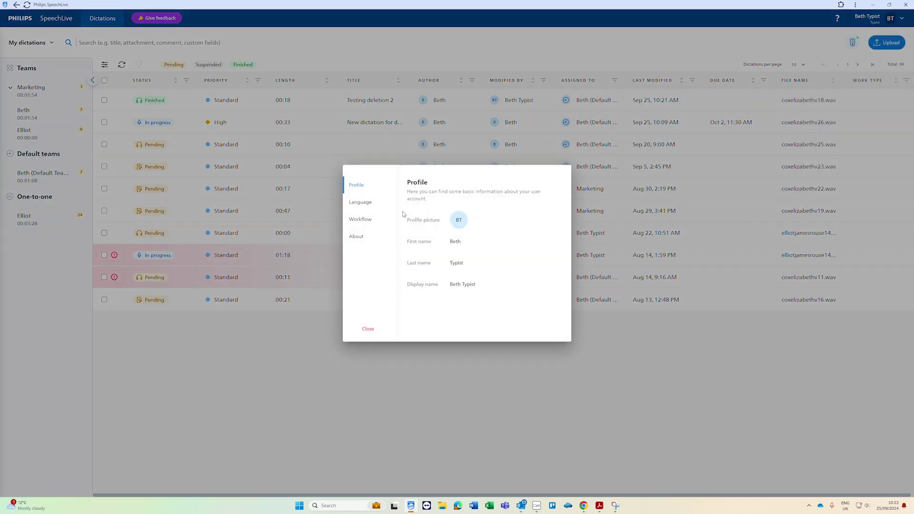
left_click(375, 222)
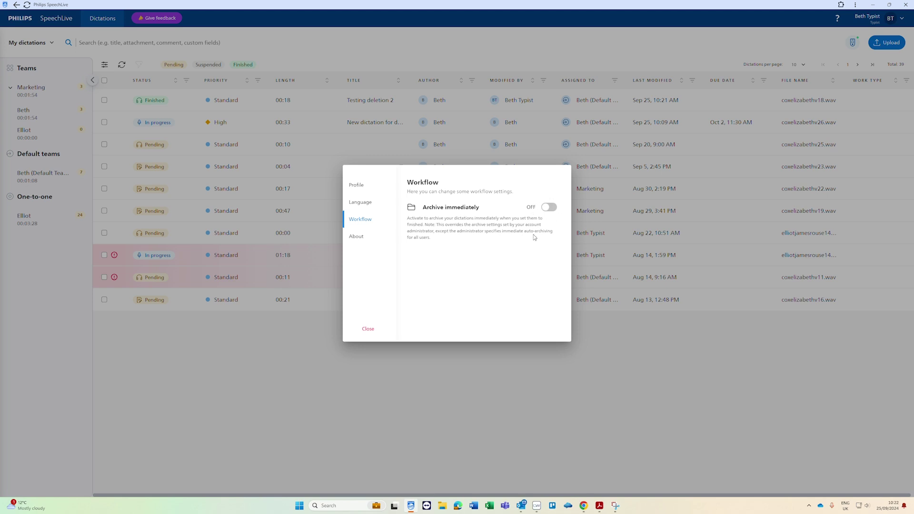
left_click(362, 207)
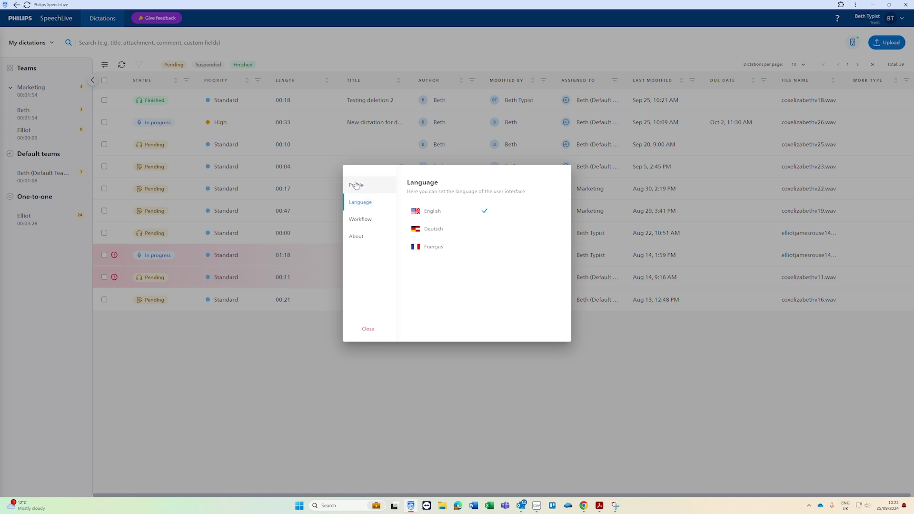
left_click(356, 185)
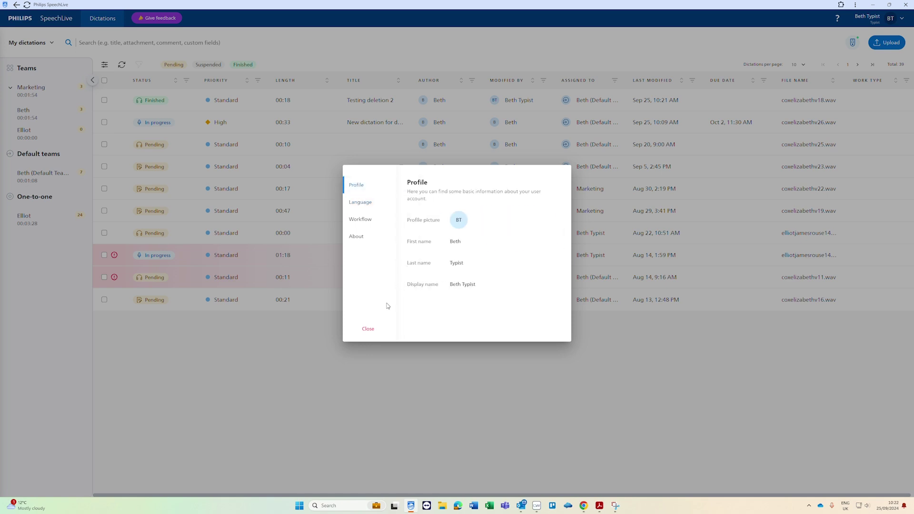
left_click(368, 329)
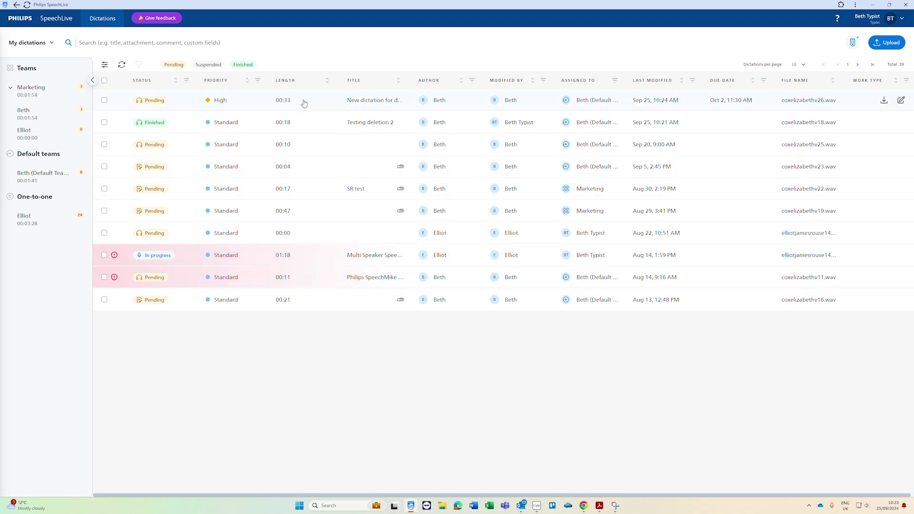
Step: Open the New dictation for demo row to view its details
left_click(196, 103)
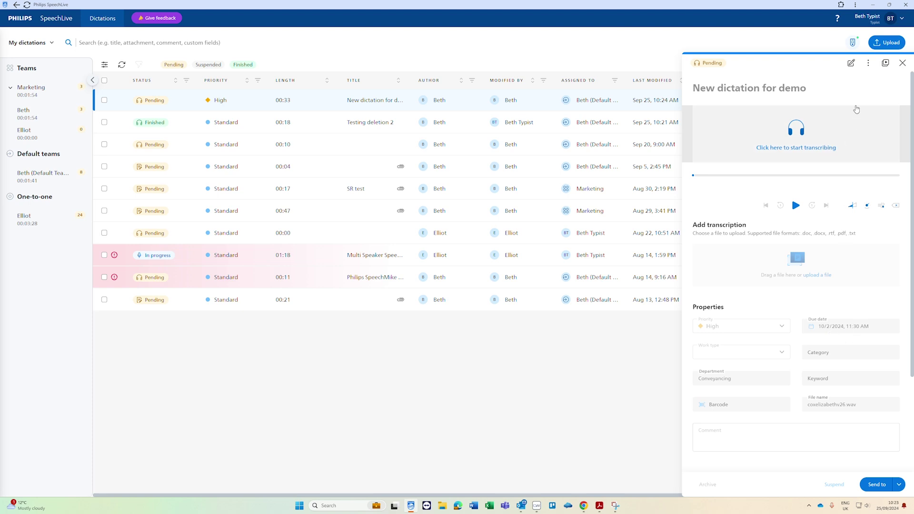
Step: Edit the New dictation for demo title and save it, keeping the text unchanged
left_click(852, 65)
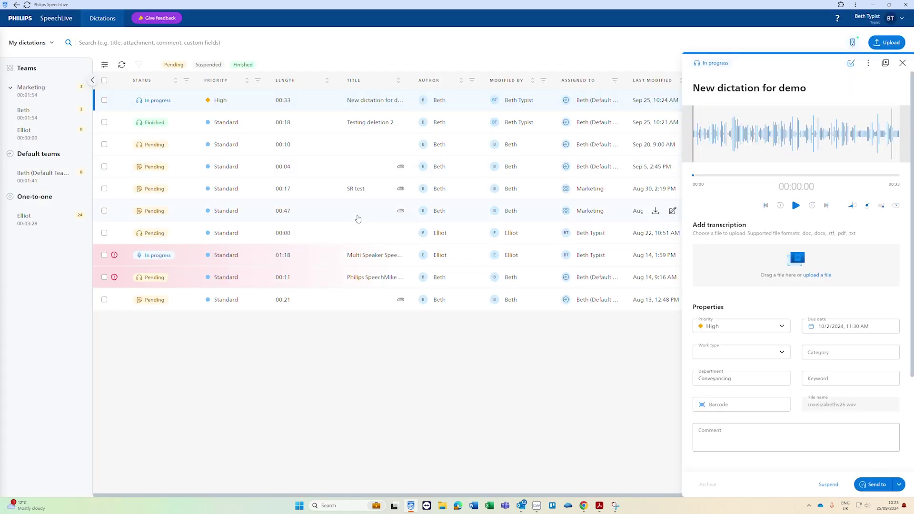
left_click(823, 87)
left_click_drag(812, 89, 693, 88)
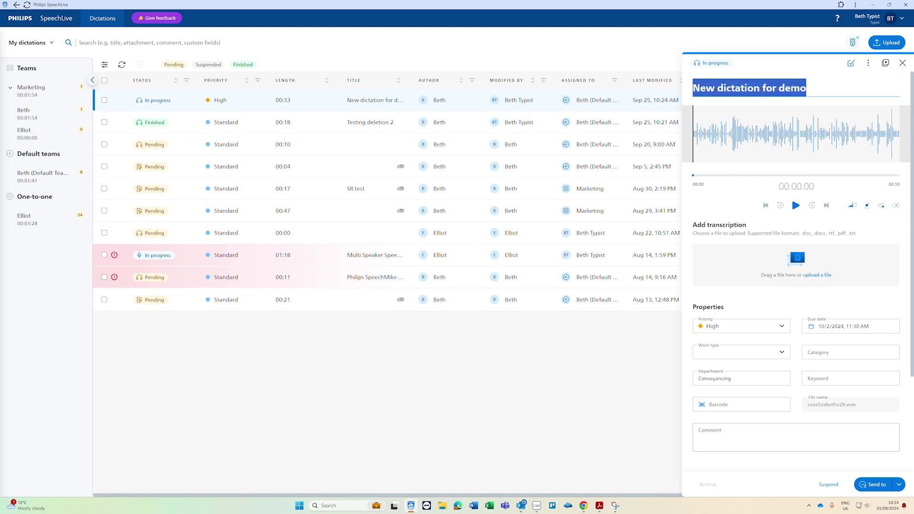
left_click(829, 90)
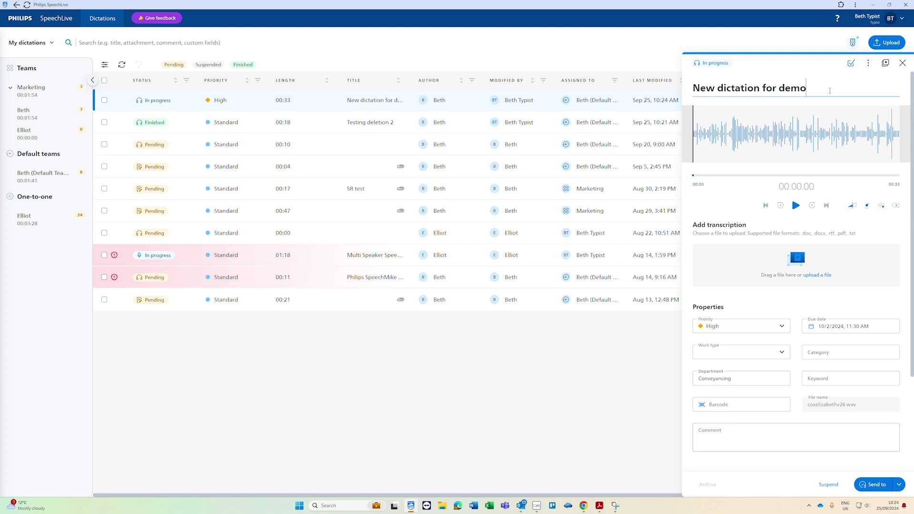
left_click(850, 66)
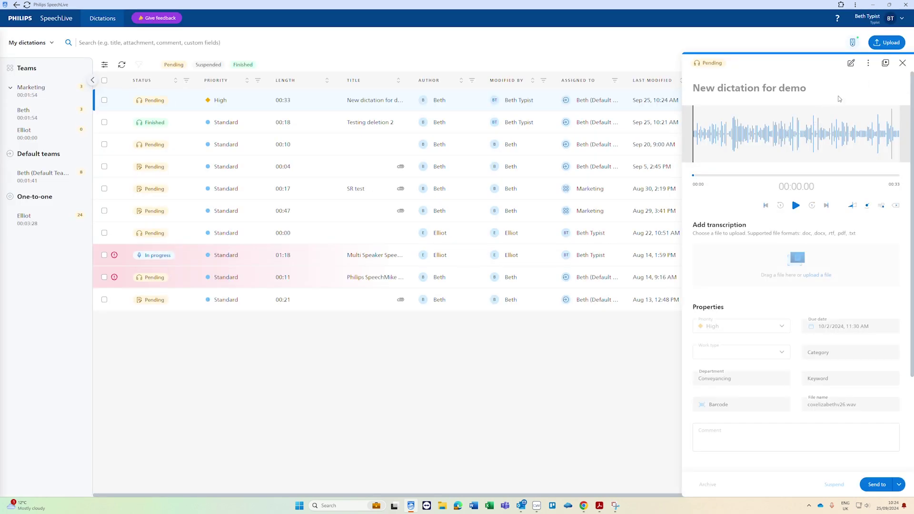
Step: Dismiss the Change status options without changing anything and close the New dictation for demo panel
left_click(869, 68)
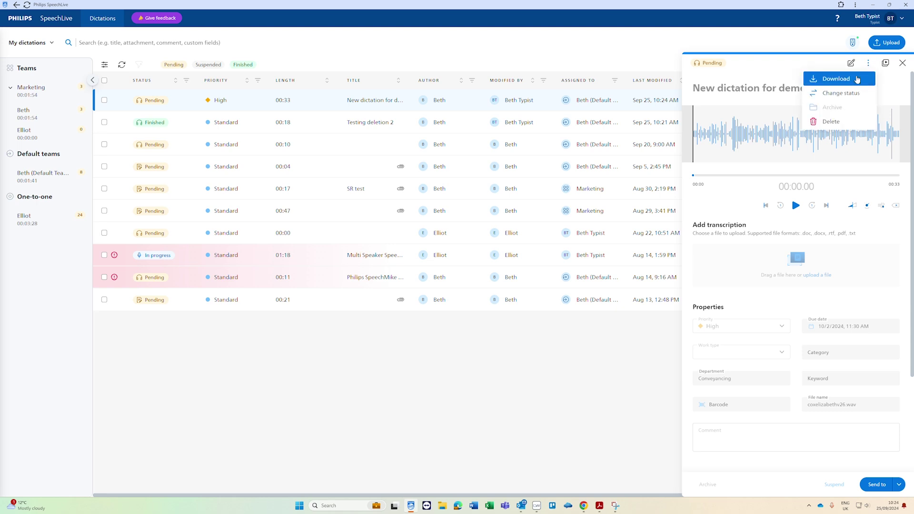
mouse_move(858, 80)
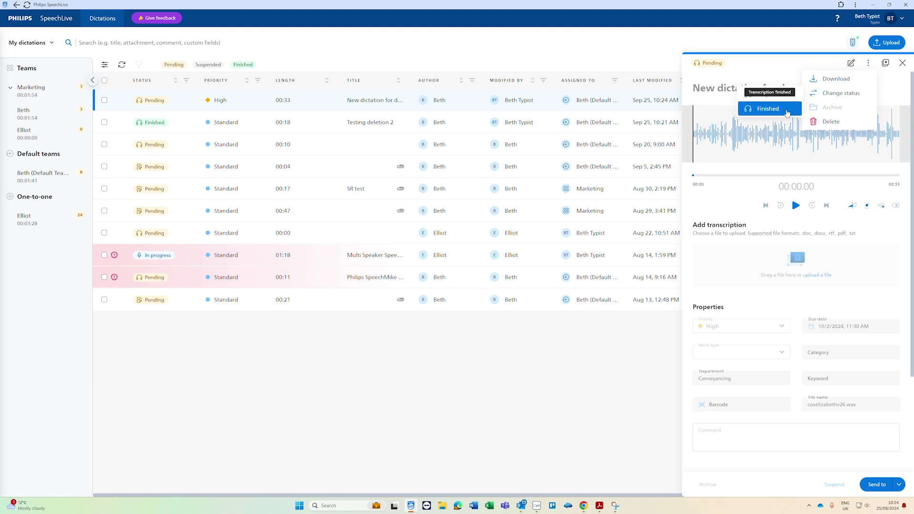
left_click(792, 93)
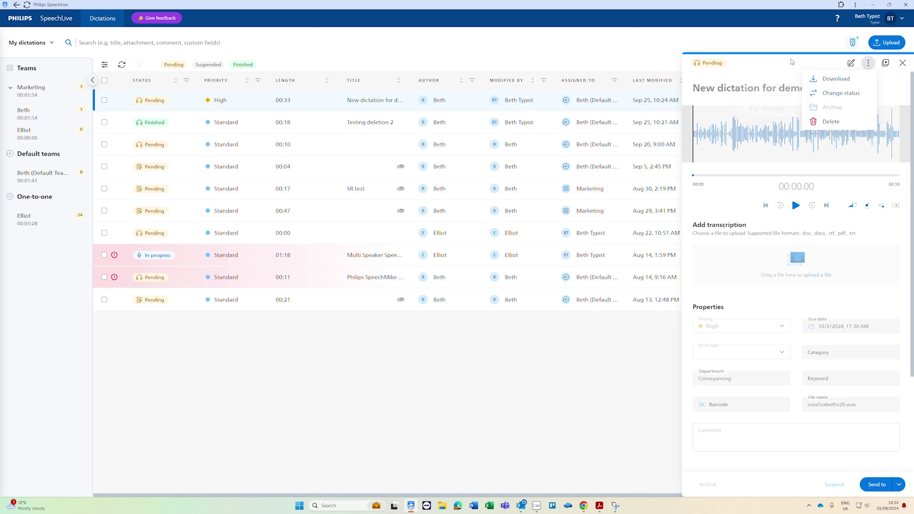
left_click(903, 65)
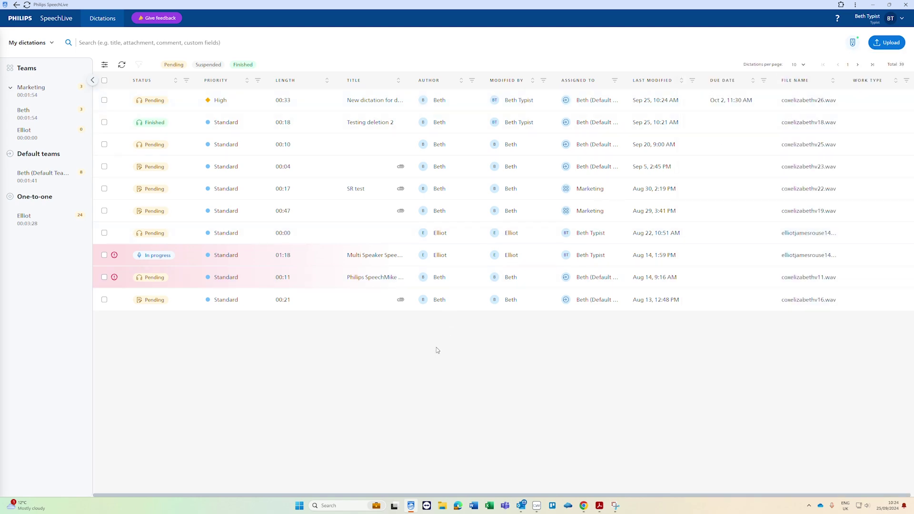